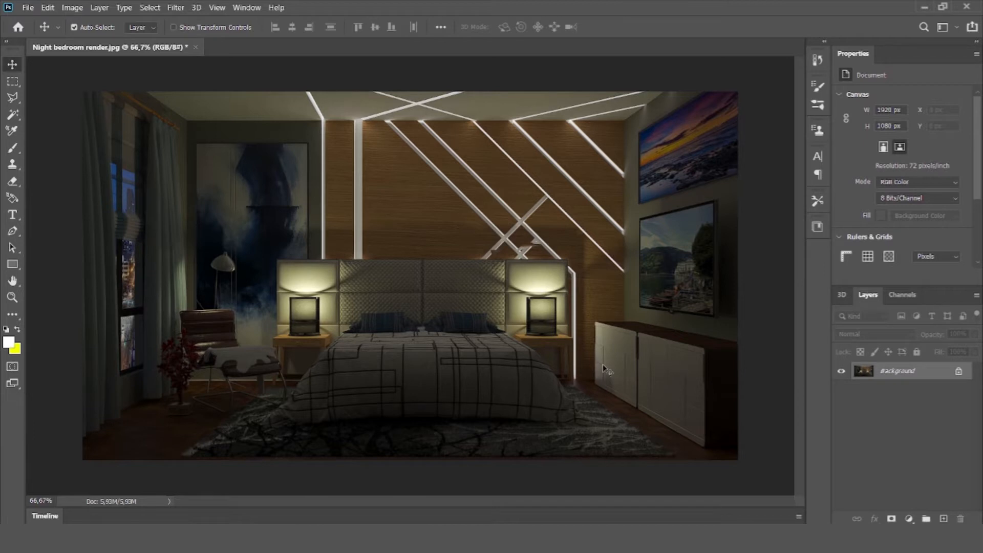
# Step: Open the Camera Raw Filter on the bedroom render and set Texture to +13
pyautogui.hotkey('ctrl', 'z')
pyautogui.click(176, 7)
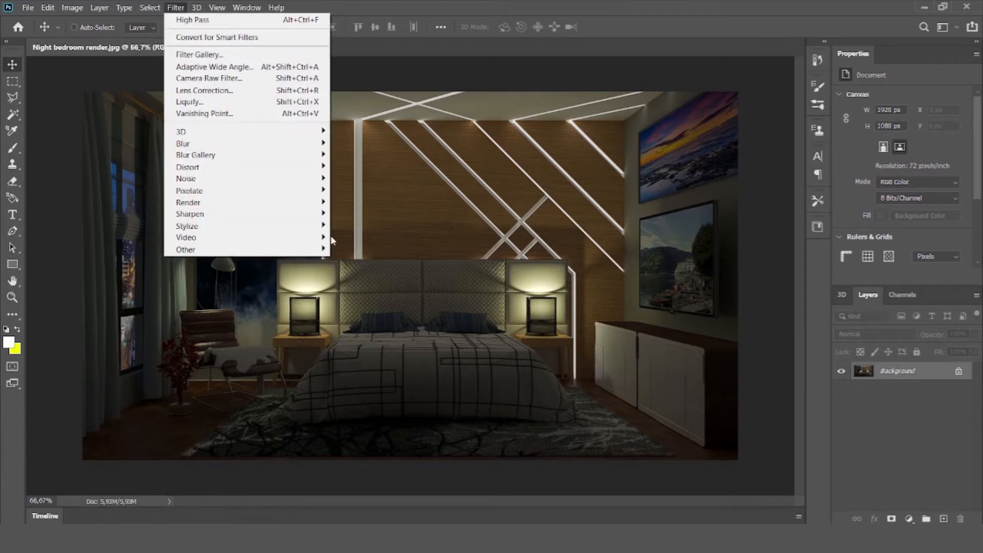
pyautogui.click(224, 79)
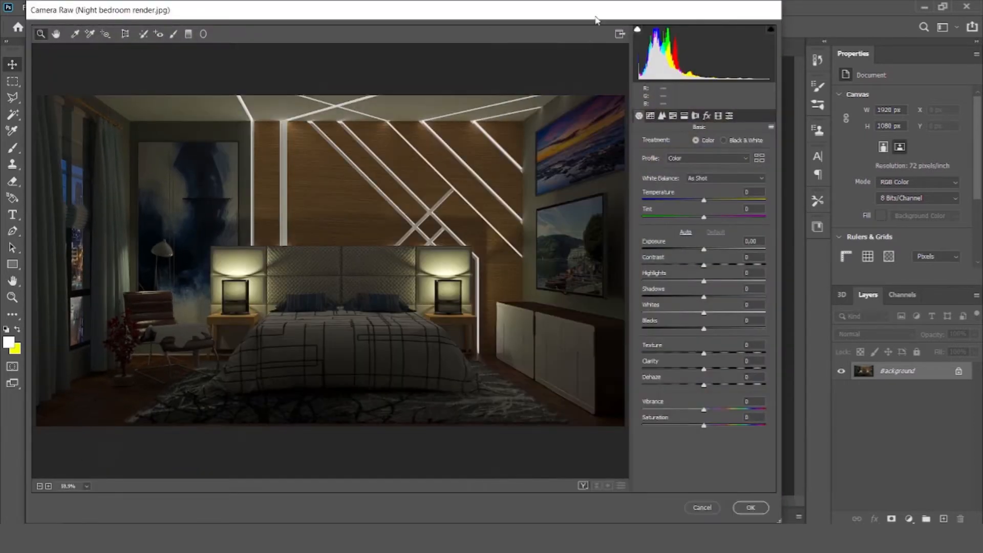
pyautogui.moveTo(596, 20); pyautogui.dragTo(623, 26)
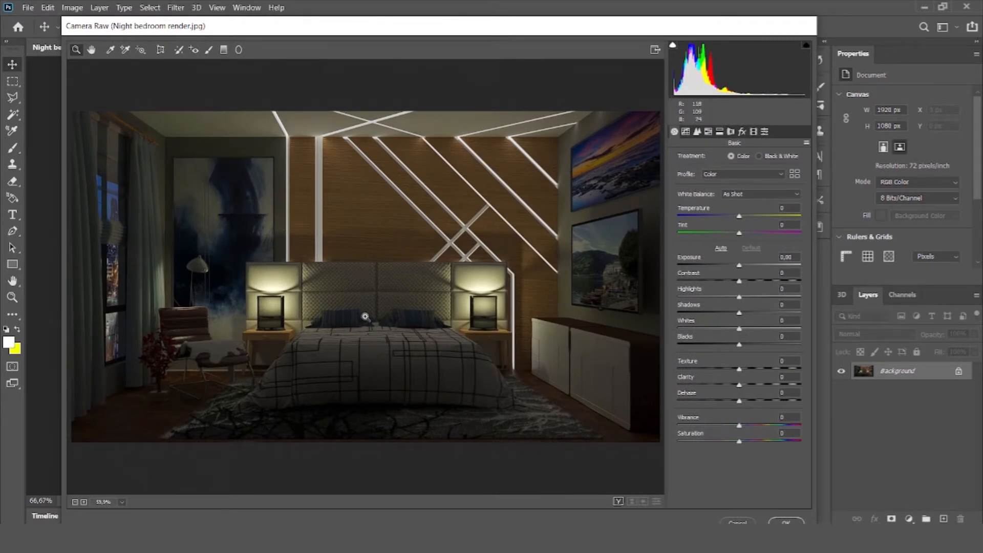
pyautogui.moveTo(741, 371); pyautogui.dragTo(756, 373)
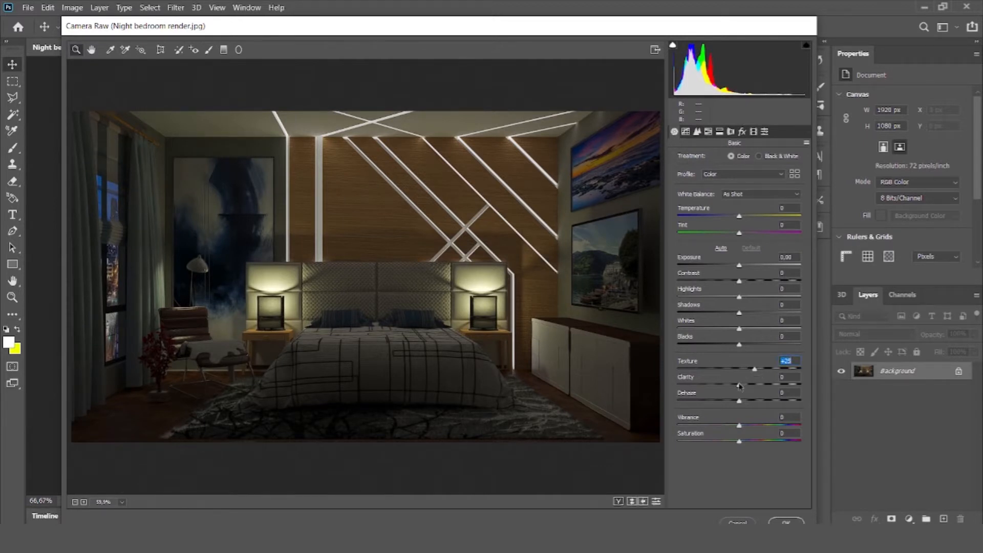
pyautogui.click(84, 501)
pyautogui.click(84, 502)
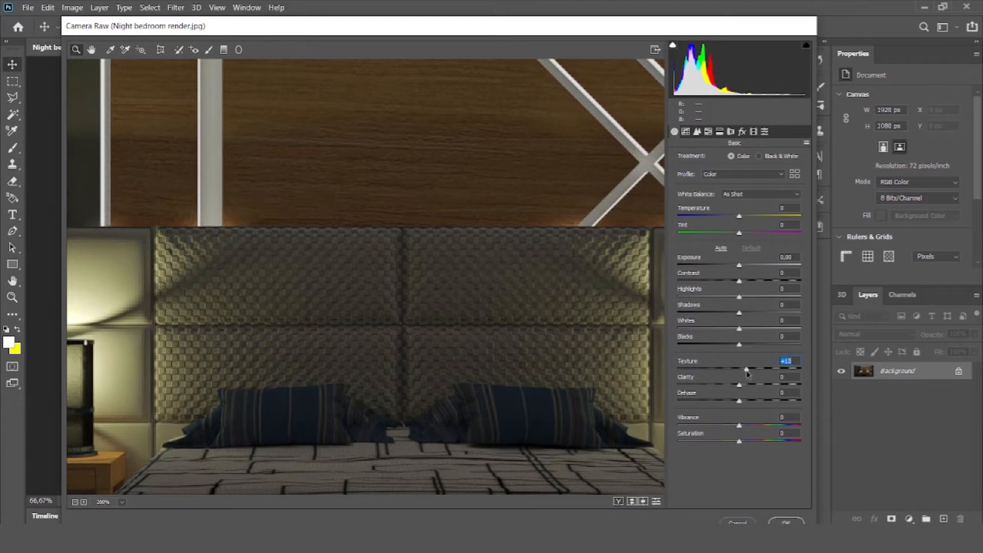
# Step: Set Clarity to +5 and Dehaze to -8 in the basic adjustments
pyautogui.moveTo(740, 385); pyautogui.dragTo(754, 388)
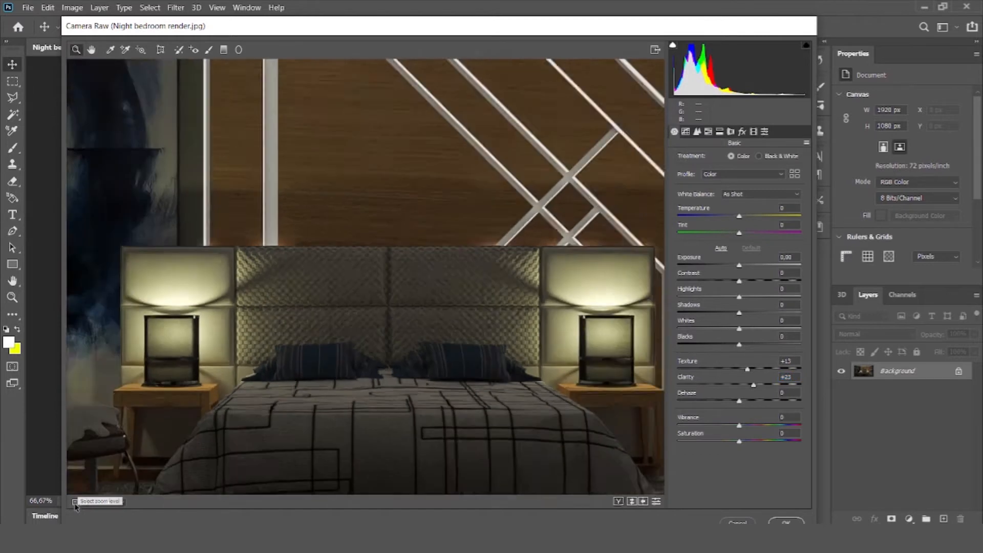
pyautogui.click(75, 503)
pyautogui.click(75, 503)
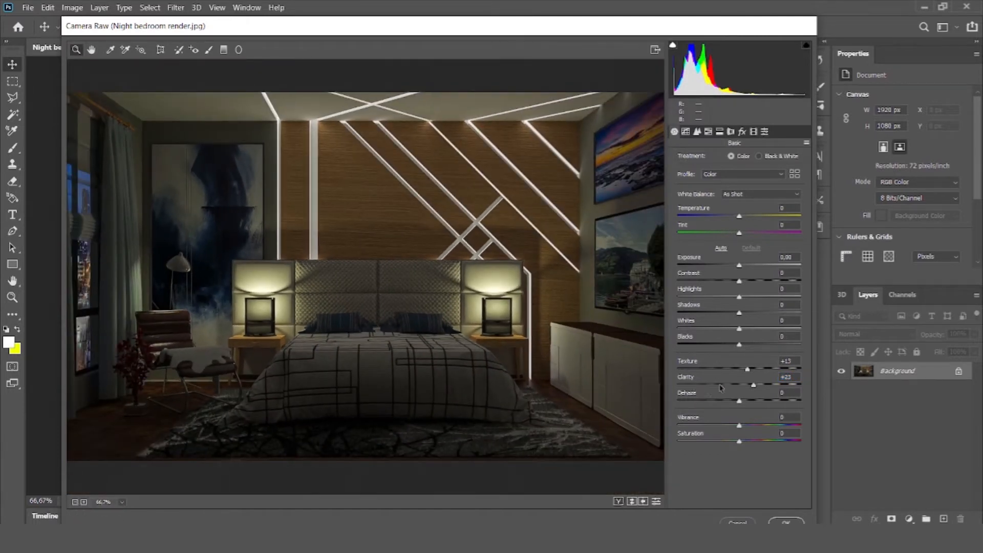
pyautogui.moveTo(754, 386); pyautogui.dragTo(733, 402)
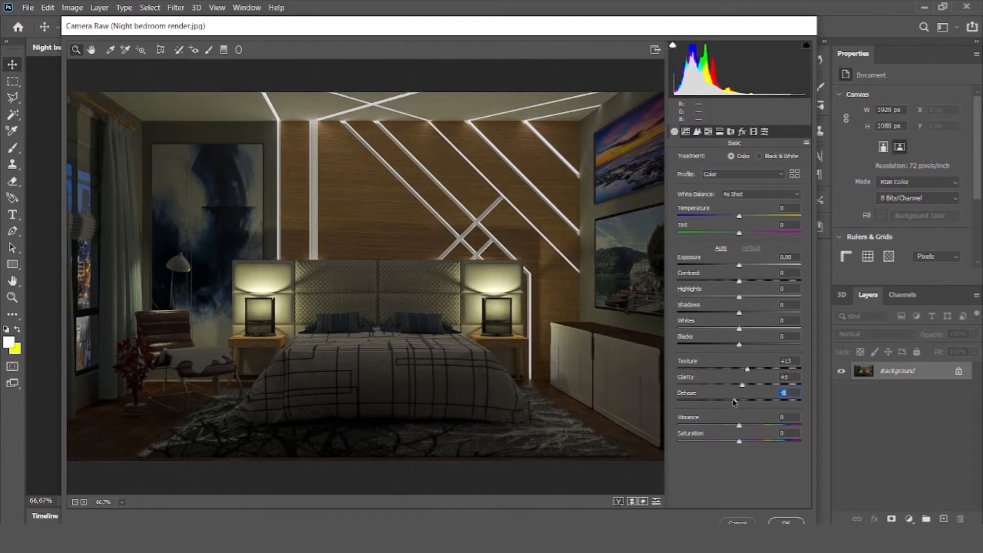
# Step: Set Temperature to -18 and Tint to +9, with Exposure +0,20, Contrast +10 and Highlights +15
pyautogui.moveTo(741, 221); pyautogui.dragTo(730, 220)
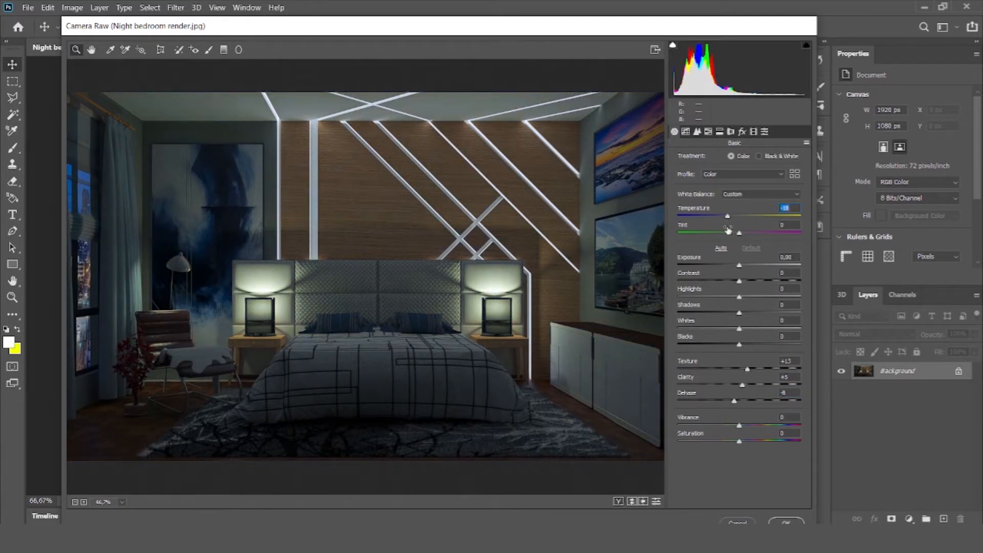
pyautogui.moveTo(740, 236); pyautogui.dragTo(745, 235)
pyautogui.moveTo(741, 267); pyautogui.dragTo(751, 299)
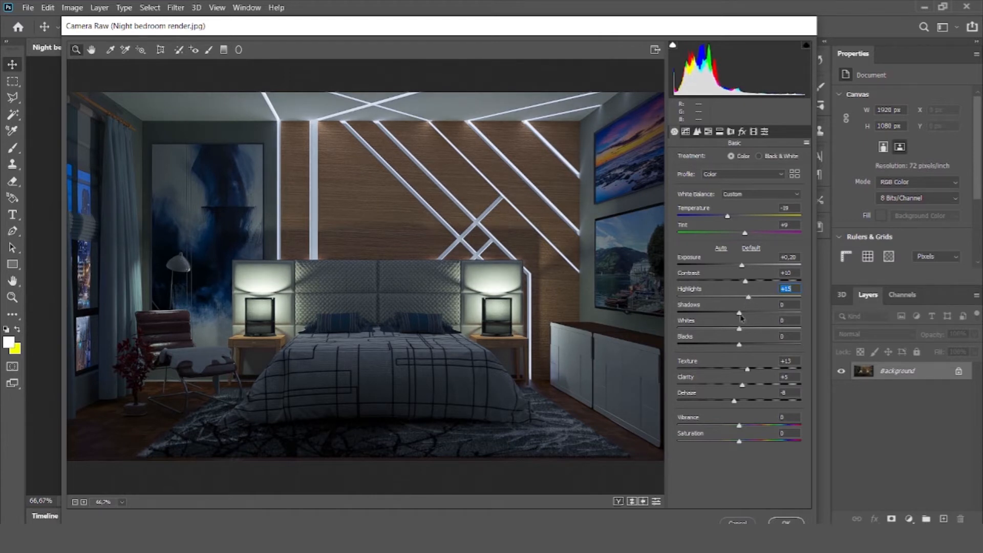
# Step: Set Shadows to +11, Blacks to +8 and Vibrance to -10, and raise Saturation slightly
pyautogui.moveTo(739, 315); pyautogui.dragTo(745, 347)
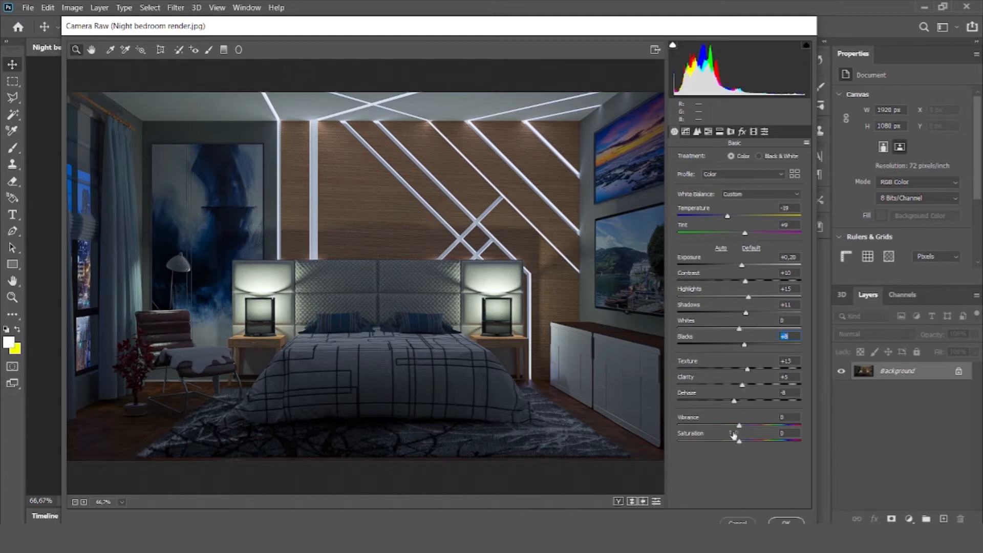
pyautogui.moveTo(739, 427)
pyautogui.mouseDown()
pyautogui.moveTo(728, 429)
pyautogui.moveTo(758, 432)
pyautogui.moveTo(716, 432)
pyautogui.moveTo(761, 435)
pyautogui.moveTo(735, 430)
pyautogui.mouseUp()
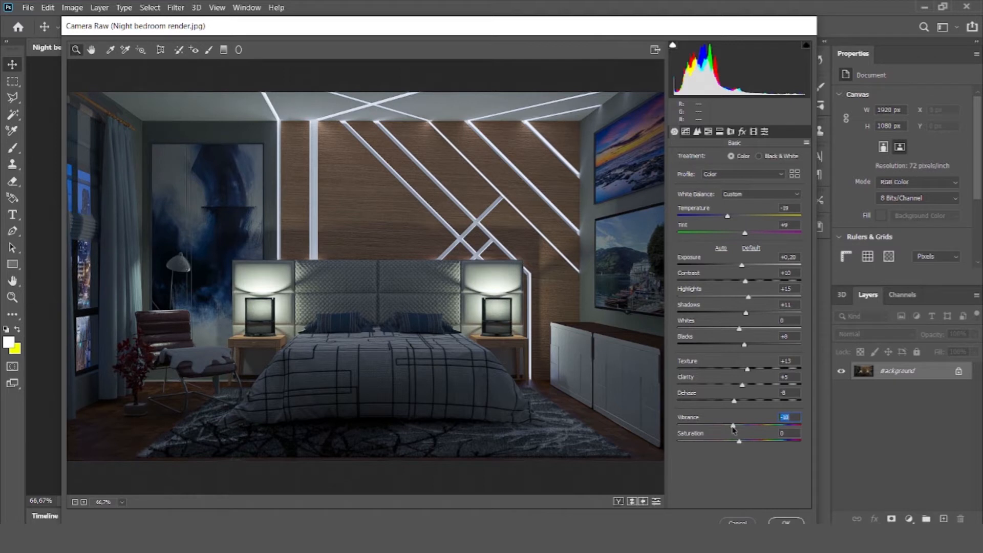
pyautogui.moveTo(741, 445)
pyautogui.mouseDown()
pyautogui.moveTo(752, 444)
pyautogui.moveTo(744, 444)
pyautogui.mouseUp()
# Step: Fine-tune the hue of the Blues in the HSL adjustments and lower their saturation slightly
pyautogui.moveTo(727, 29); pyautogui.dragTo(734, 22)
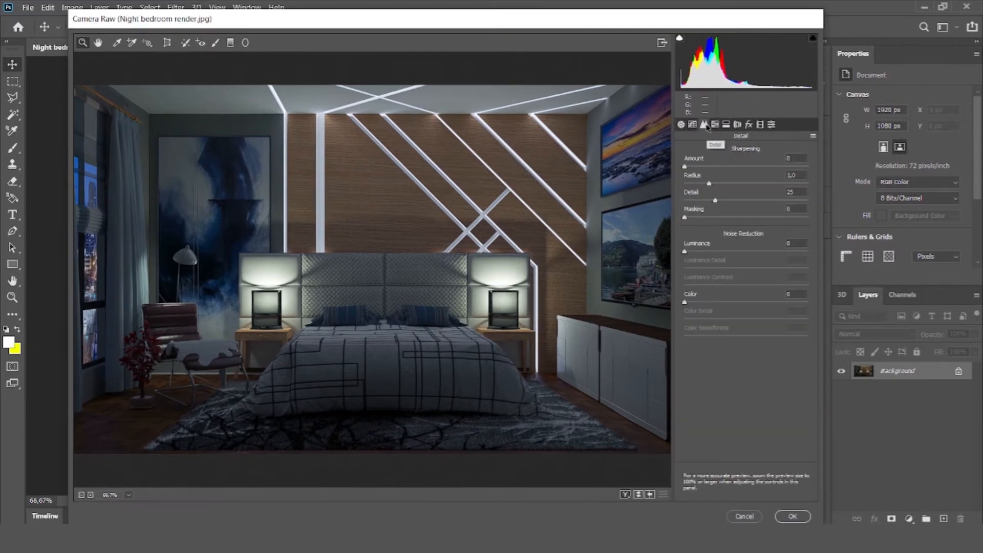
pyautogui.click(716, 127)
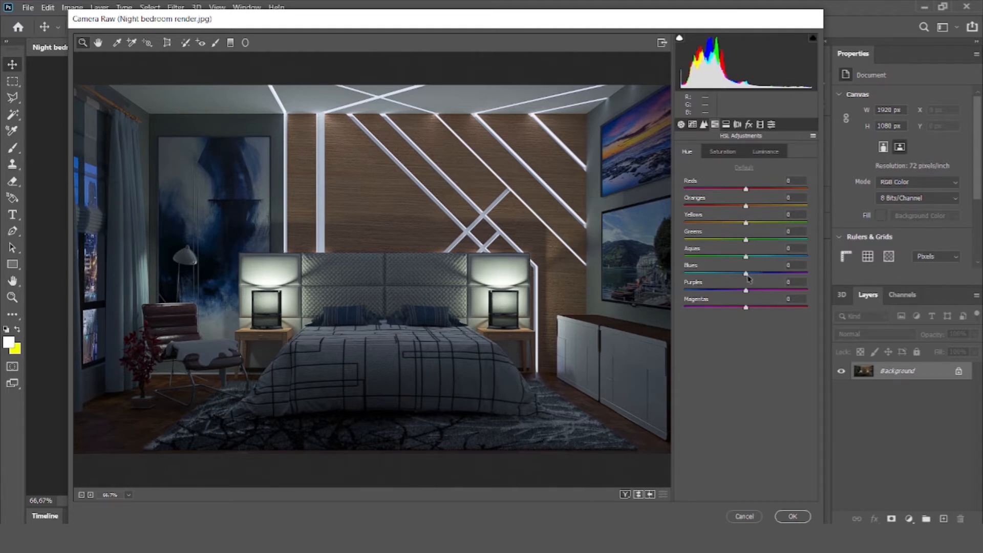
pyautogui.moveTo(748, 277)
pyautogui.mouseDown()
pyautogui.moveTo(797, 272)
pyautogui.moveTo(693, 277)
pyautogui.moveTo(746, 281)
pyautogui.mouseUp()
pyautogui.click(732, 152)
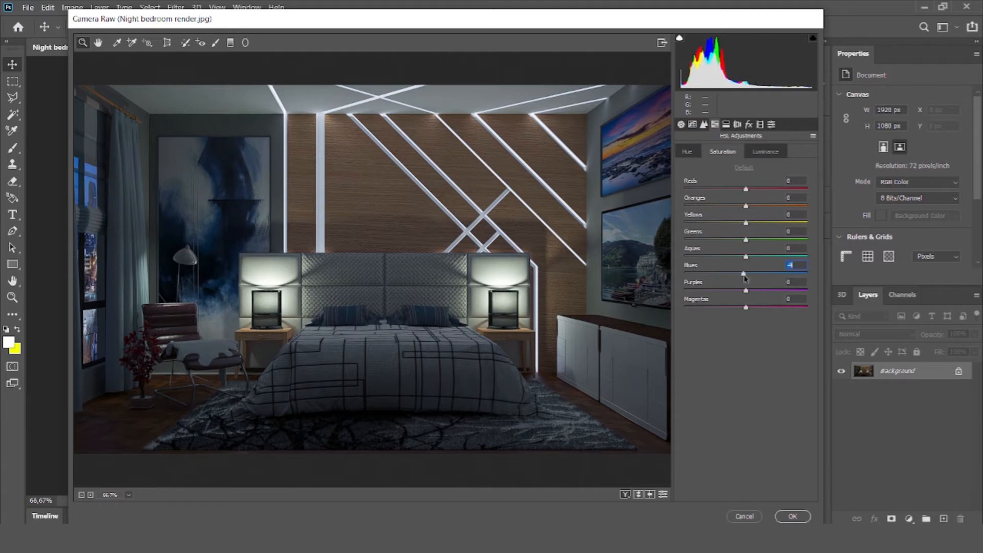
pyautogui.moveTo(742, 276); pyautogui.dragTo(744, 276)
# Step: Darken the blue tones by setting the Blues luminance to -71
pyautogui.click(762, 152)
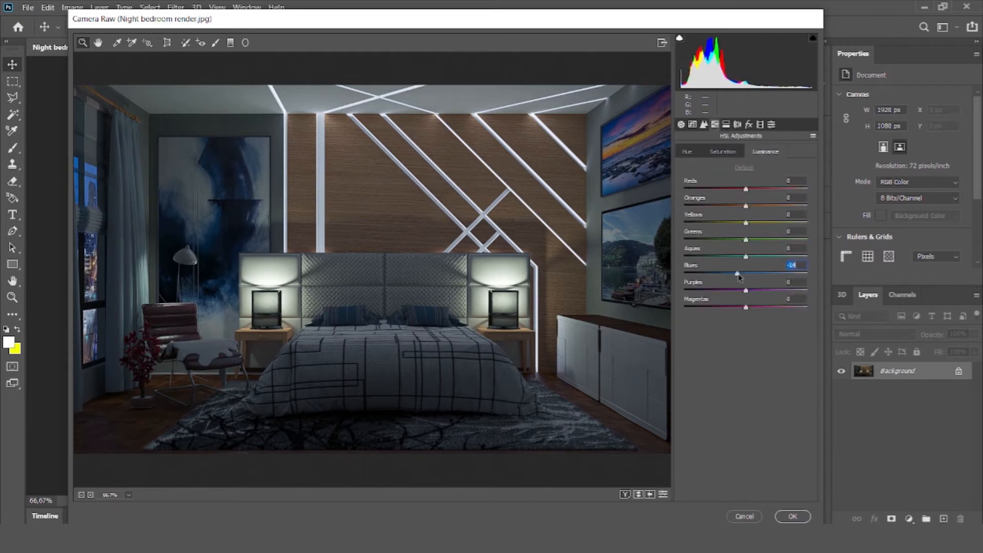
pyautogui.moveTo(733, 276); pyautogui.dragTo(747, 278)
pyautogui.moveTo(768, 283); pyautogui.dragTo(706, 281)
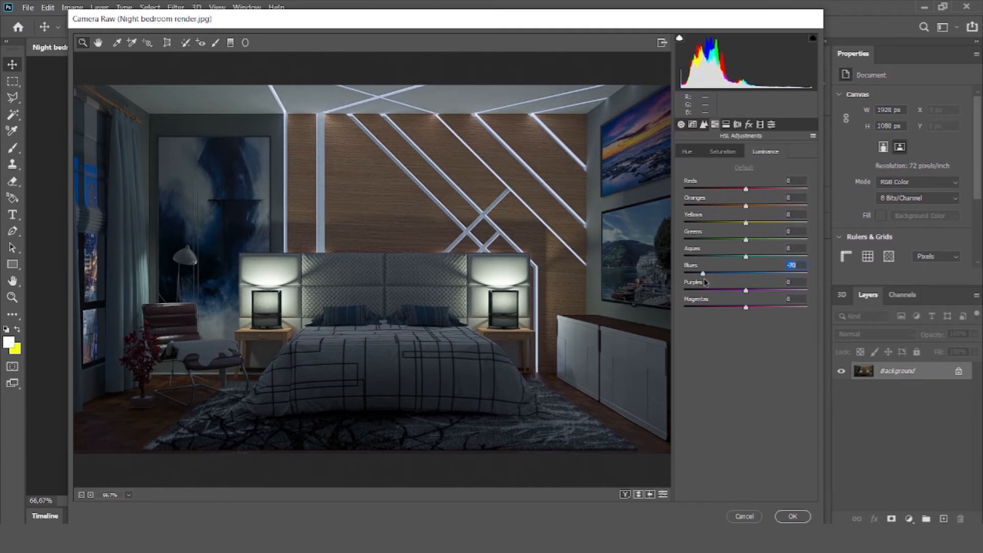
pyautogui.moveTo(705, 281); pyautogui.dragTo(704, 282)
# Step: Warm the highlights with Split Toning, using hue 42 and saturation 33
pyautogui.click(730, 126)
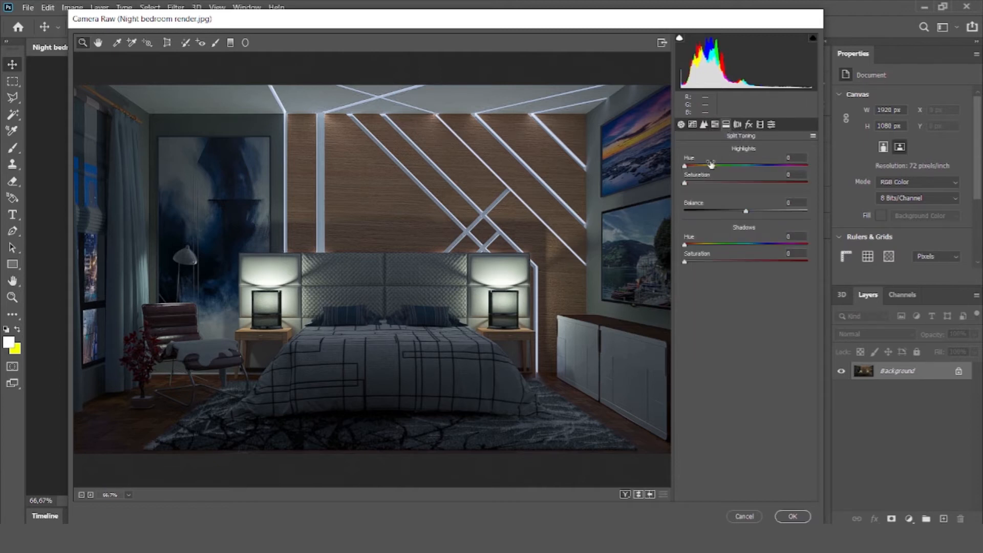
pyautogui.moveTo(689, 167); pyautogui.dragTo(713, 190)
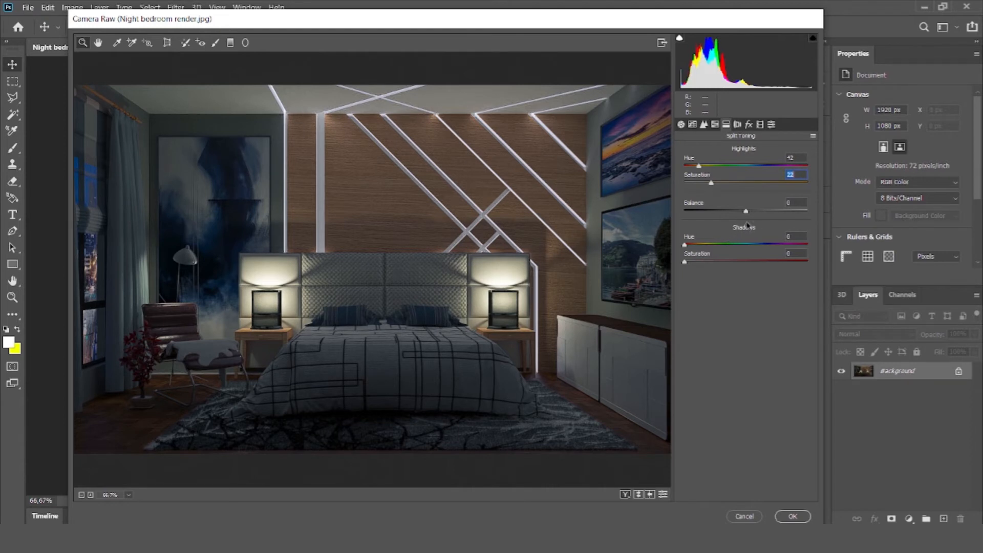
pyautogui.moveTo(710, 187)
pyautogui.mouseDown()
pyautogui.moveTo(809, 188)
pyautogui.moveTo(715, 195)
pyautogui.mouseUp()
pyautogui.moveTo(726, 191); pyautogui.dragTo(727, 190)
# Step: Set the Split Toning shadows to hue 54 with a low saturation and apply the Camera Raw adjustments
pyautogui.moveTo(688, 248)
pyautogui.mouseDown()
pyautogui.moveTo(710, 248)
pyautogui.moveTo(688, 264)
pyautogui.mouseUp()
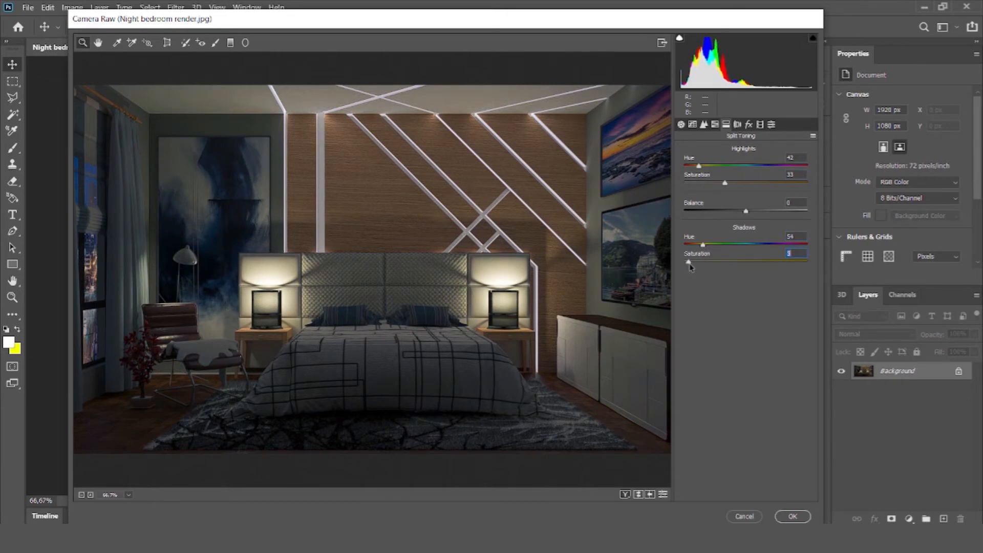
pyautogui.moveTo(689, 266)
pyautogui.mouseDown()
pyautogui.moveTo(799, 272)
pyautogui.moveTo(695, 261)
pyautogui.mouseUp()
pyautogui.click(738, 124)
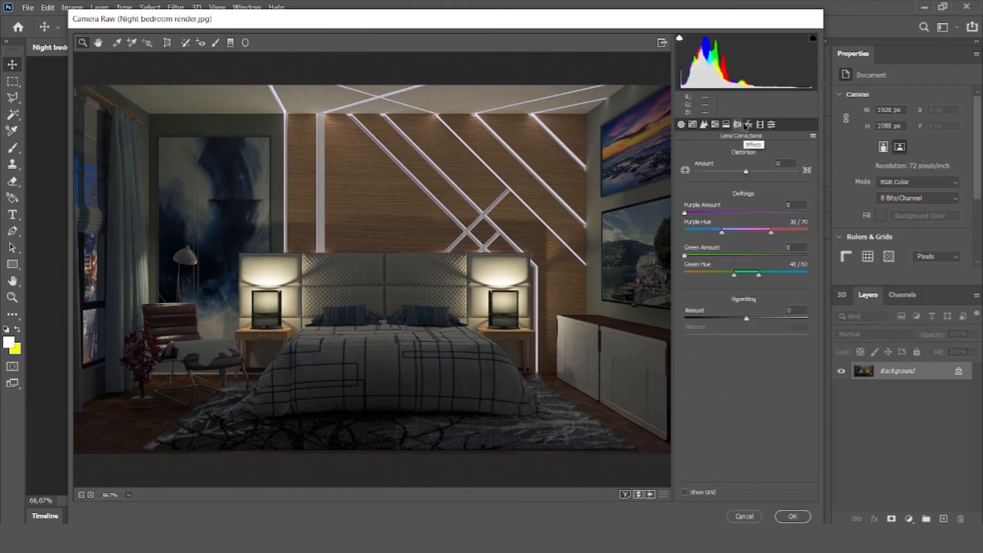
pyautogui.click(750, 124)
pyautogui.click(771, 124)
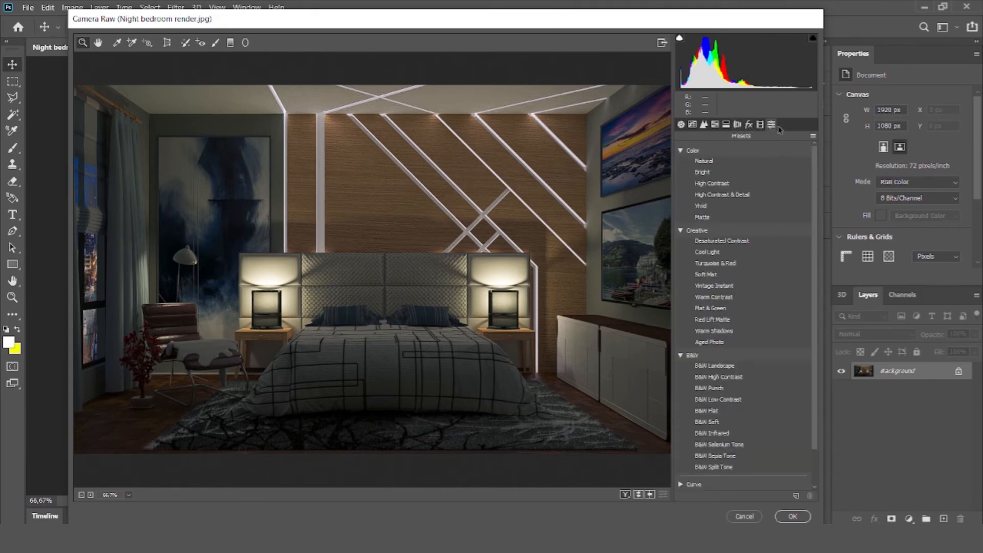
pyautogui.click(791, 516)
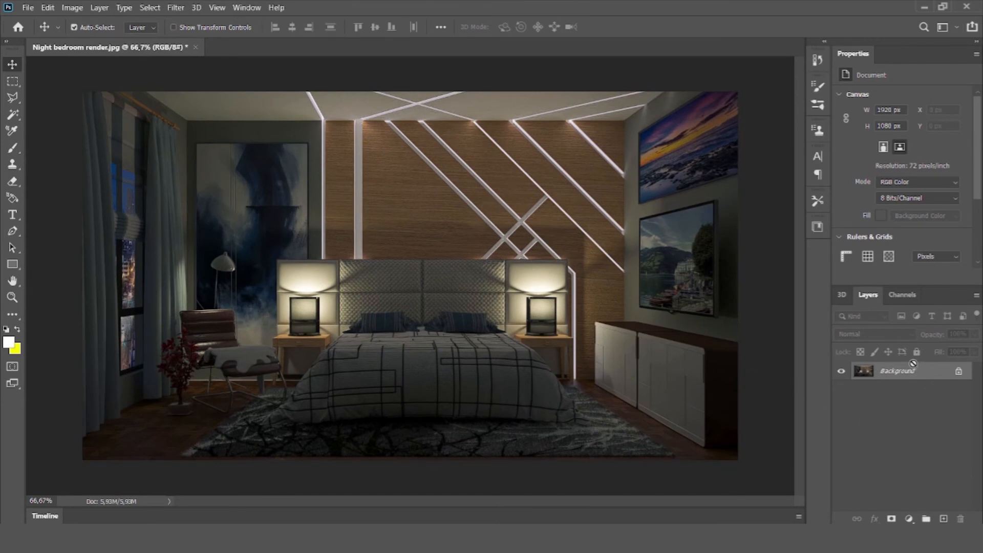
# Step: Duplicate the Background layer and blend the copy in Screen mode at 37% opacity
pyautogui.hotkey('ctrl', 'j')
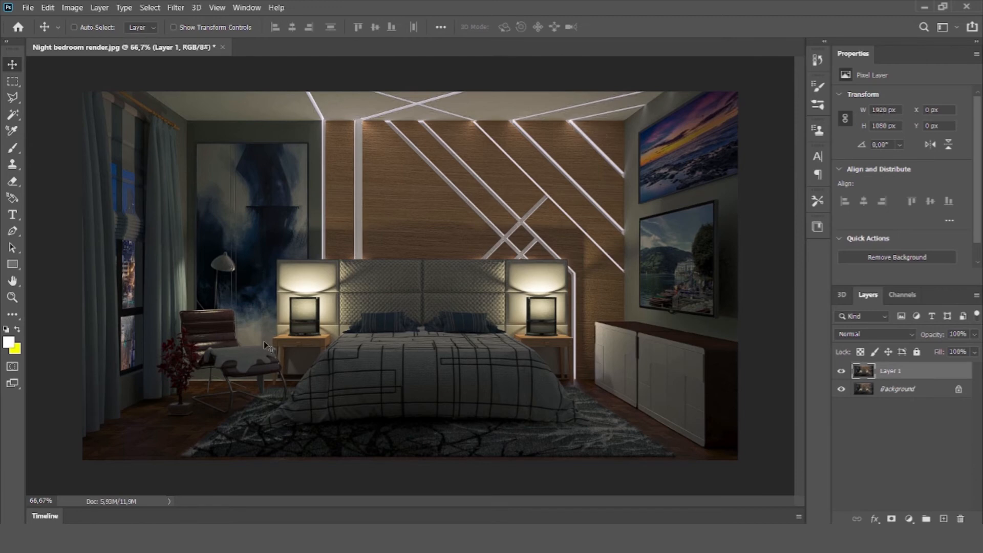
pyautogui.click(890, 336)
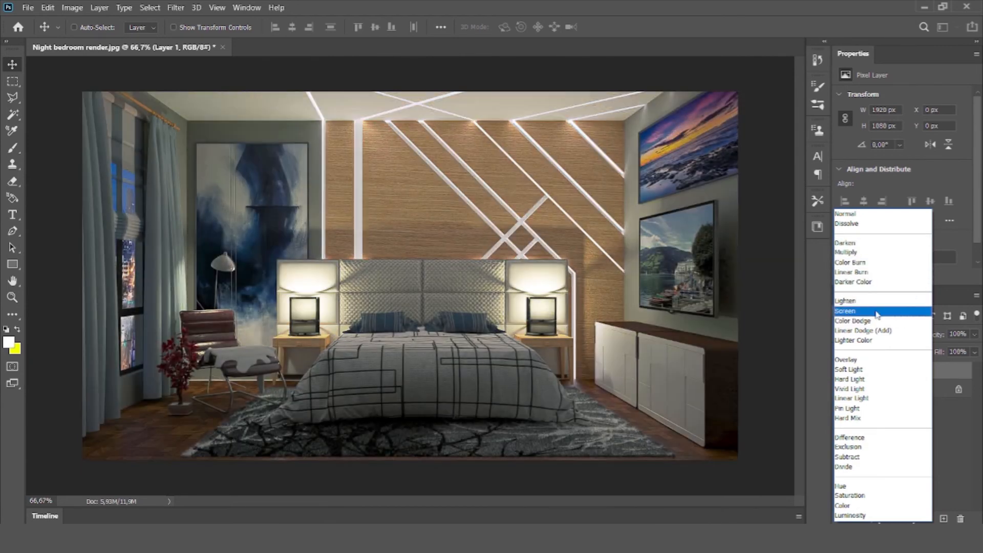
pyautogui.click(867, 312)
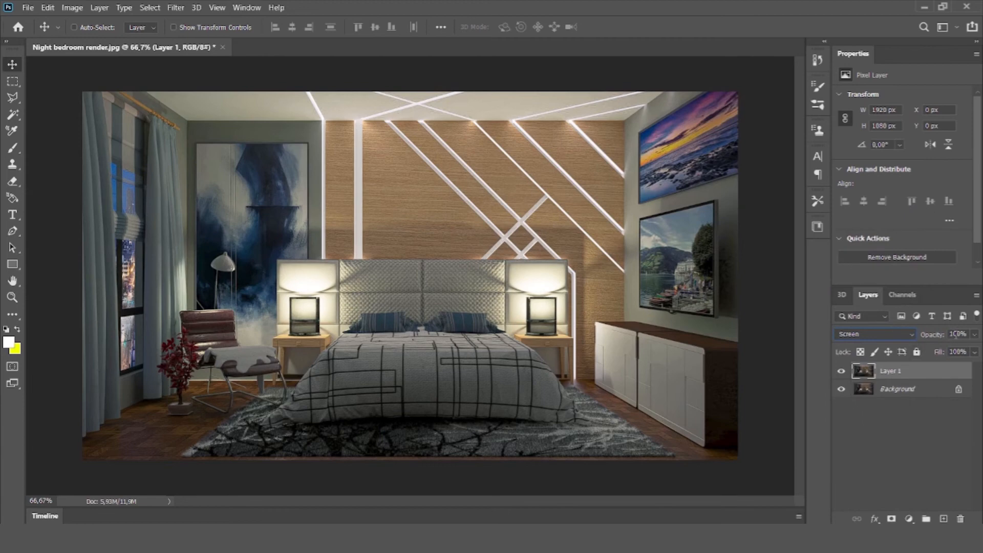
pyautogui.moveTo(941, 336); pyautogui.dragTo(901, 343)
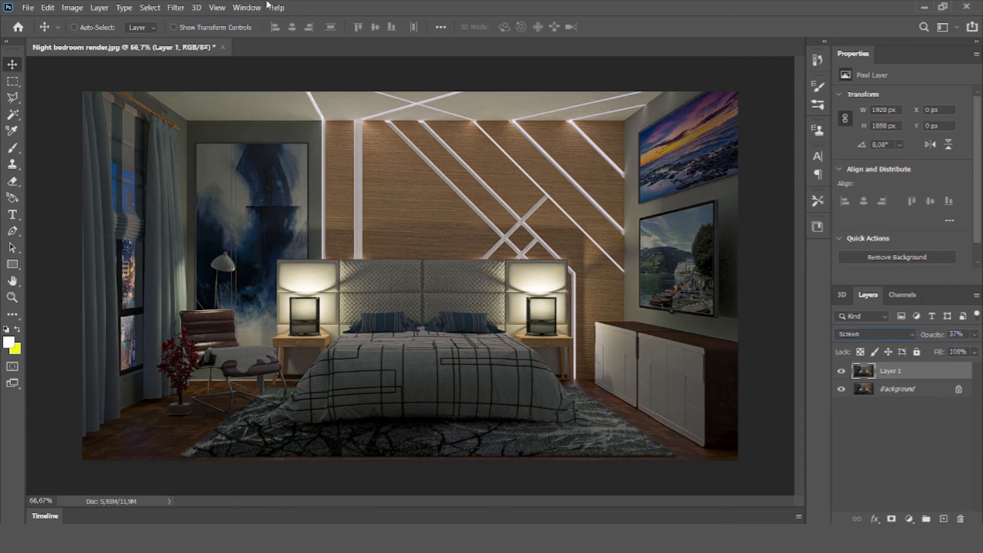
# Step: Apply a Gaussian Blur with a 3,3-pixel radius to the duplicated layer
pyautogui.click(175, 10)
pyautogui.moveTo(258, 146)
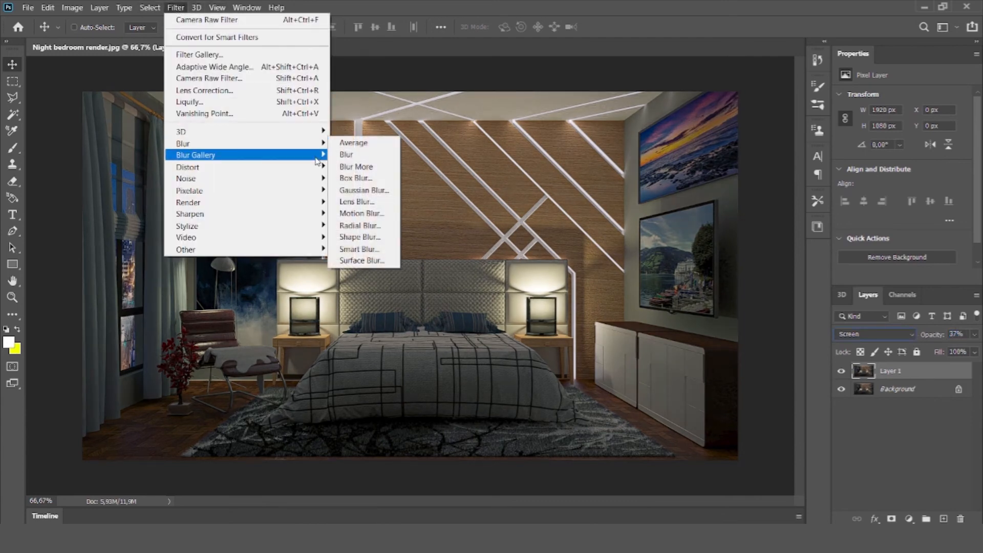
pyautogui.click(364, 190)
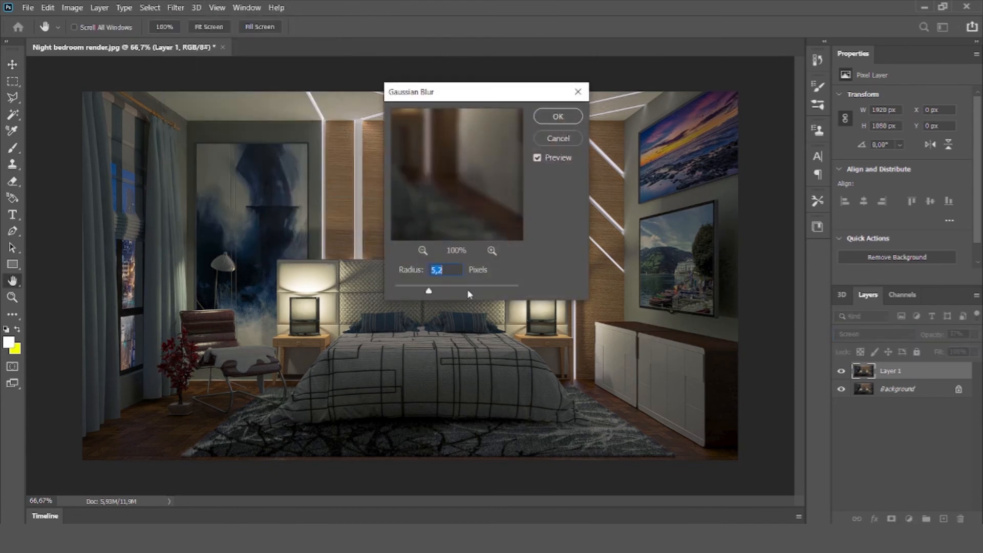
pyautogui.moveTo(476, 94); pyautogui.dragTo(672, 217)
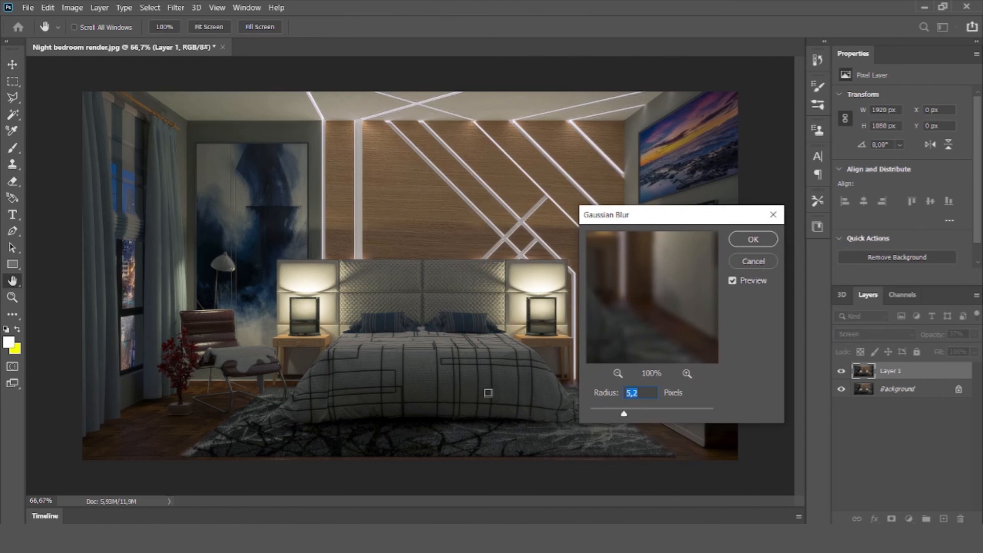
pyautogui.moveTo(622, 416); pyautogui.dragTo(611, 415)
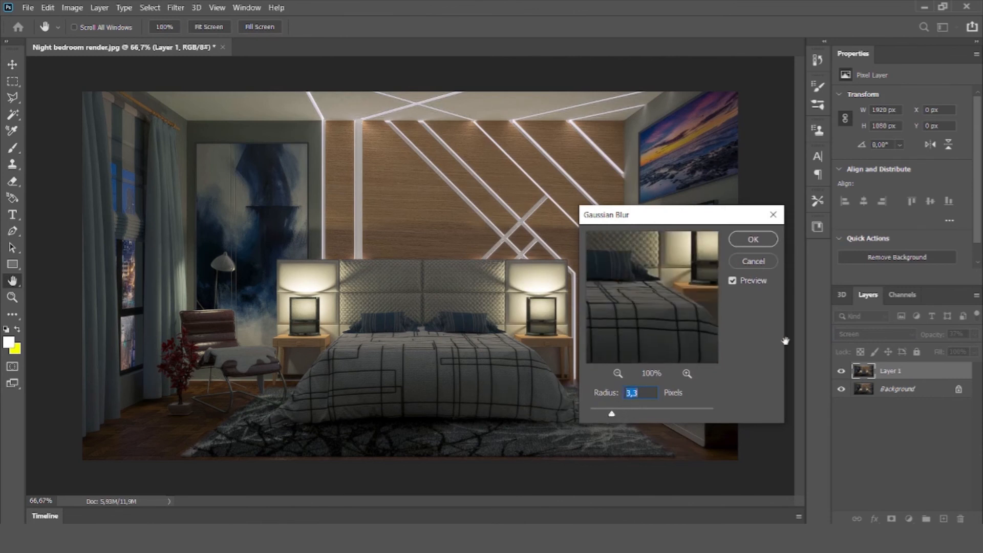
pyautogui.moveTo(785, 341); pyautogui.dragTo(722, 377)
pyautogui.moveTo(682, 320); pyautogui.dragTo(682, 330)
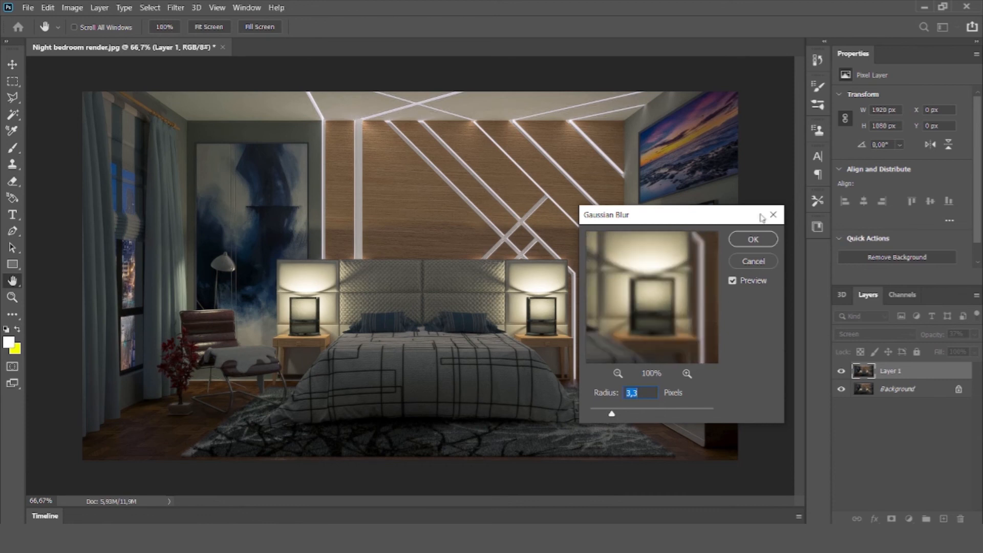
pyautogui.click(750, 240)
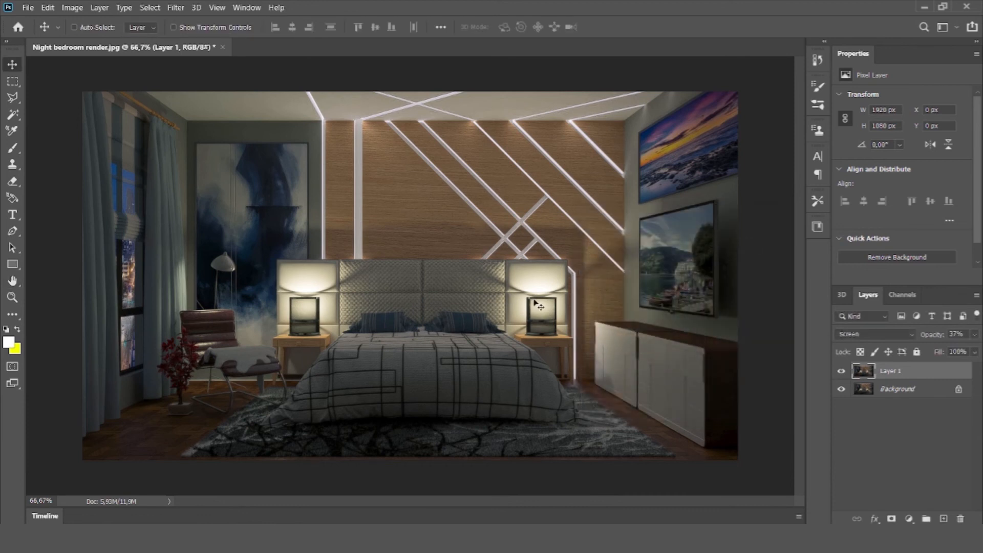
# Step: Change the blurred layer's blend mode to Overlay and set its opacity to 25%
pyautogui.scroll(3, 535, 301)
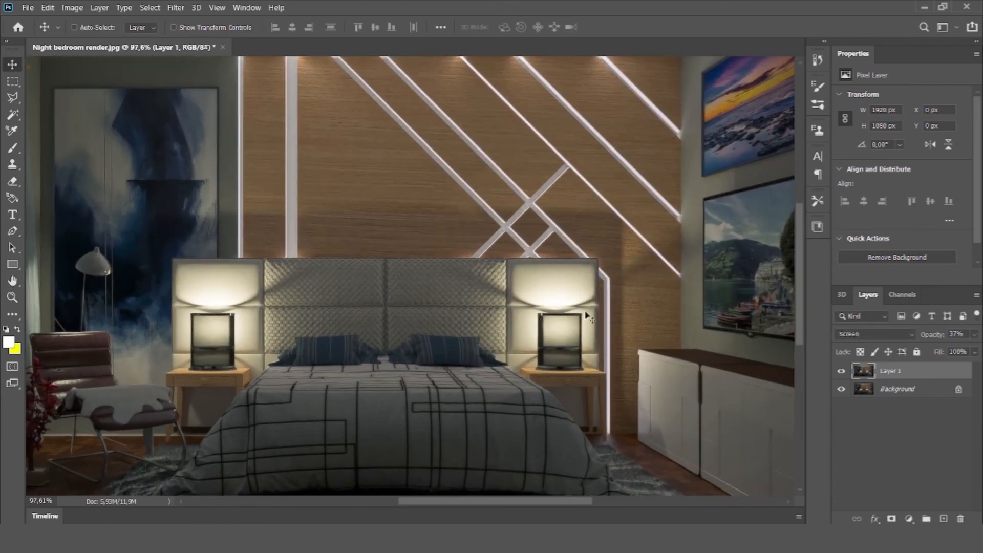
pyautogui.scroll(-4, 587, 316)
pyautogui.scroll(3, 235, 270)
pyautogui.scroll(-3, 249, 268)
pyautogui.scroll(1, 300, 256)
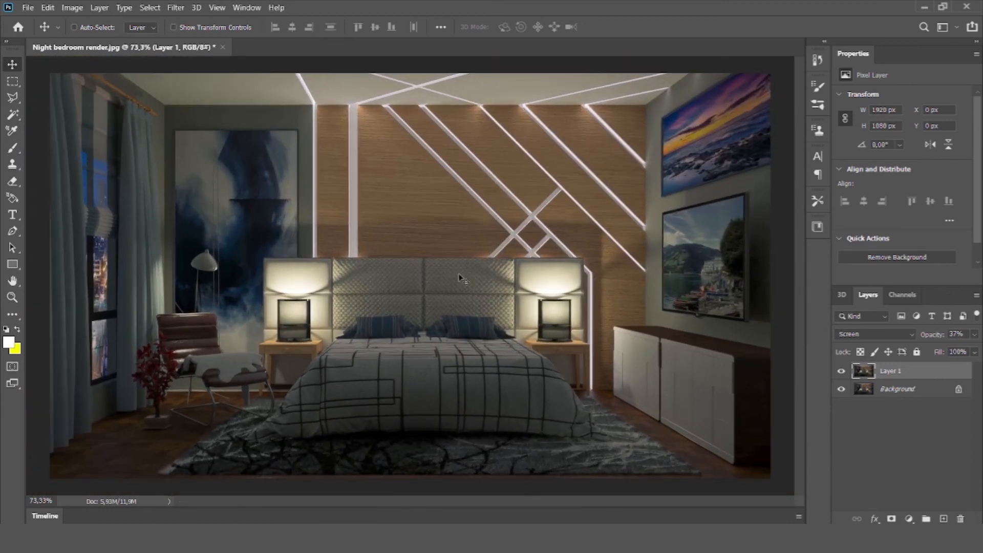
pyautogui.click(898, 333)
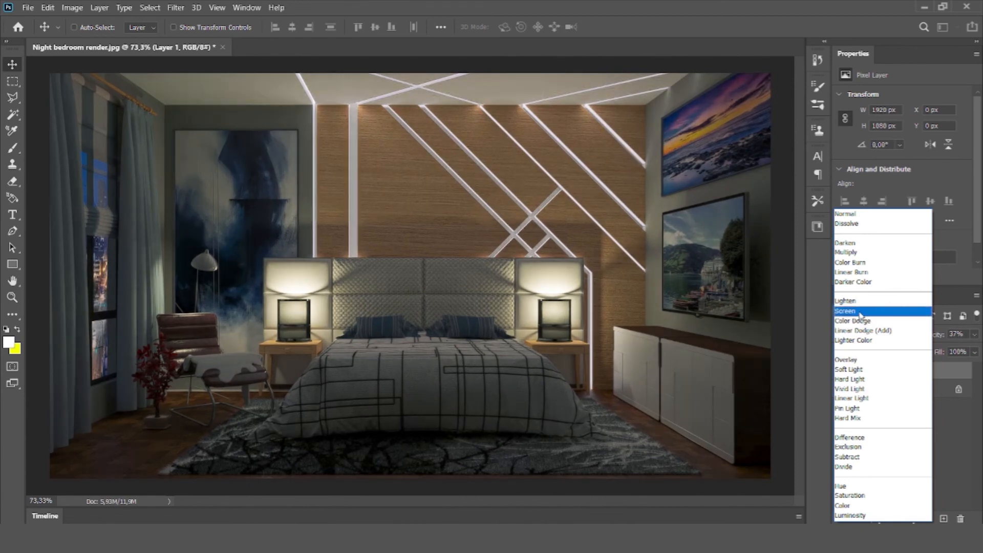
pyautogui.click(860, 362)
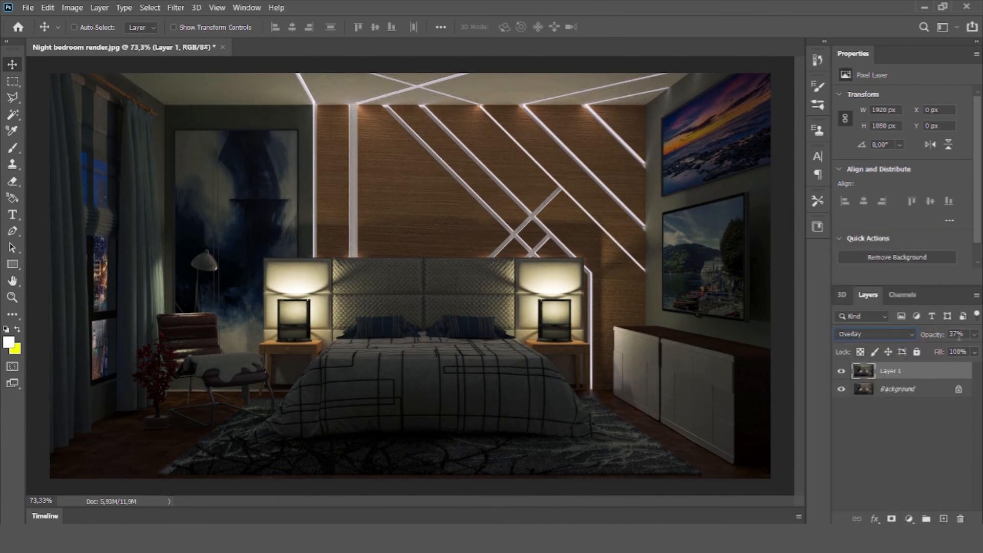
pyautogui.write('25')
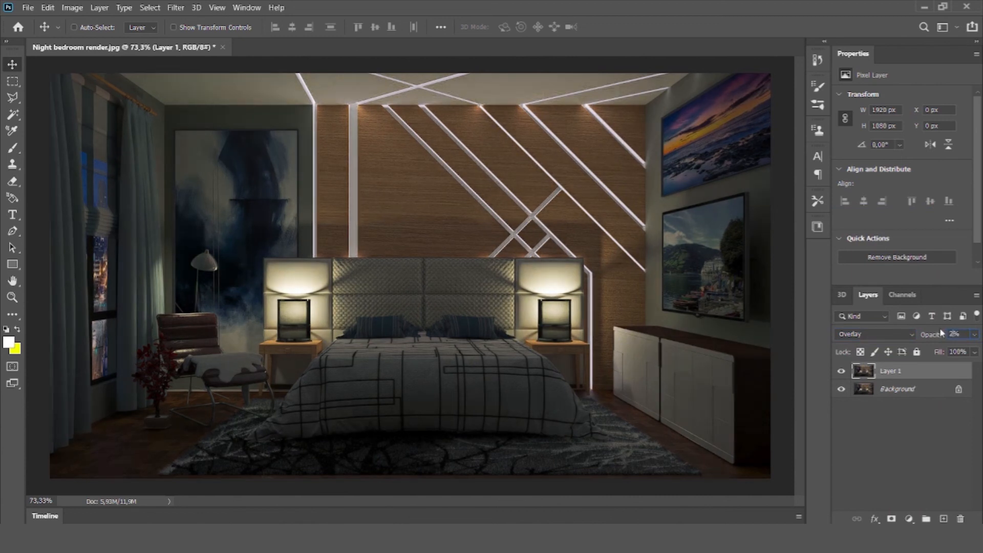